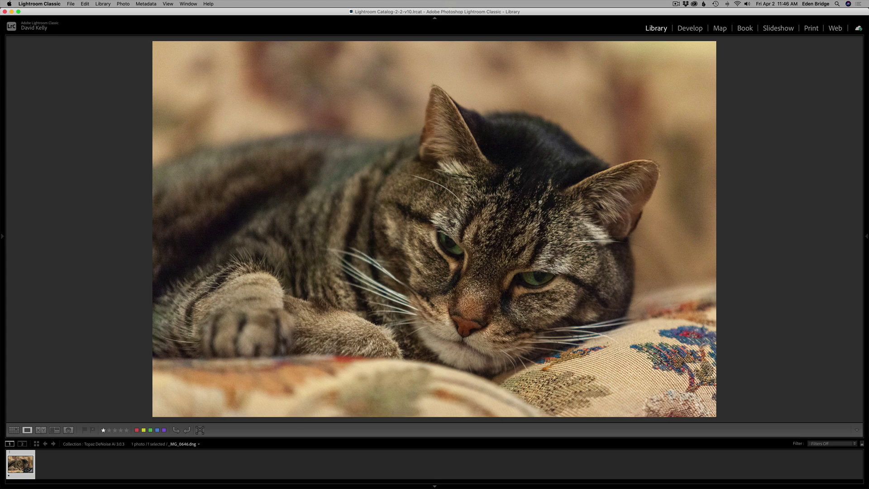
- Zoom into the cat's head and pan across the fur to inspect noise, then return to full view
{"action": "left_click_drag", "start_coordinate": [389, 140], "coordinate": [273, 420]}
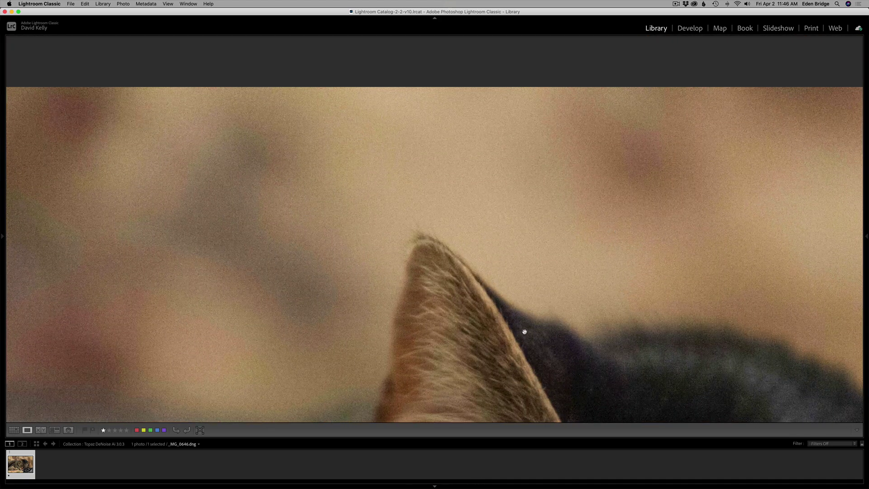
{"action": "mouse_move", "coordinate": [521, 332]}
{"action": "left_mouse_down"}
{"action": "mouse_move", "coordinate": [476, 178]}
{"action": "mouse_move", "coordinate": [455, 148]}
{"action": "left_mouse_up"}
{"action": "mouse_move", "coordinate": [529, 370]}
{"action": "left_mouse_down"}
{"action": "mouse_move", "coordinate": [576, 168]}
{"action": "mouse_move", "coordinate": [596, 140]}
{"action": "left_mouse_up"}
{"action": "left_click_drag", "start_coordinate": [518, 349], "coordinate": [532, 275]}
{"action": "left_click", "coordinate": [484, 246]}
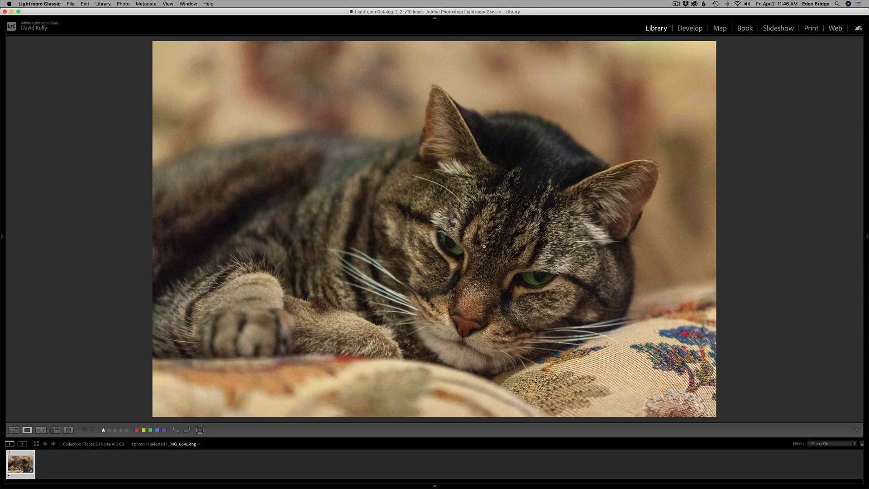
- Send the cat photo to Topaz DeNoise AI through the Edit In menu
{"action": "right_click", "coordinate": [445, 207]}
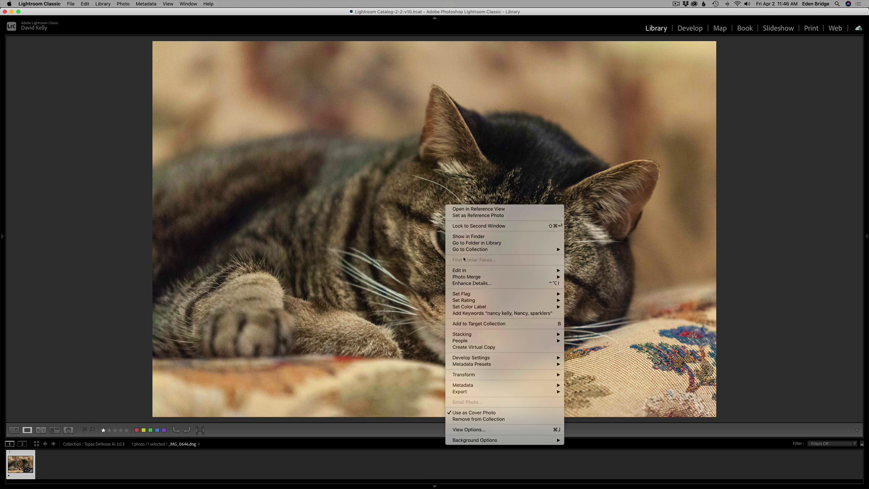
{"action": "mouse_move", "coordinate": [470, 270]}
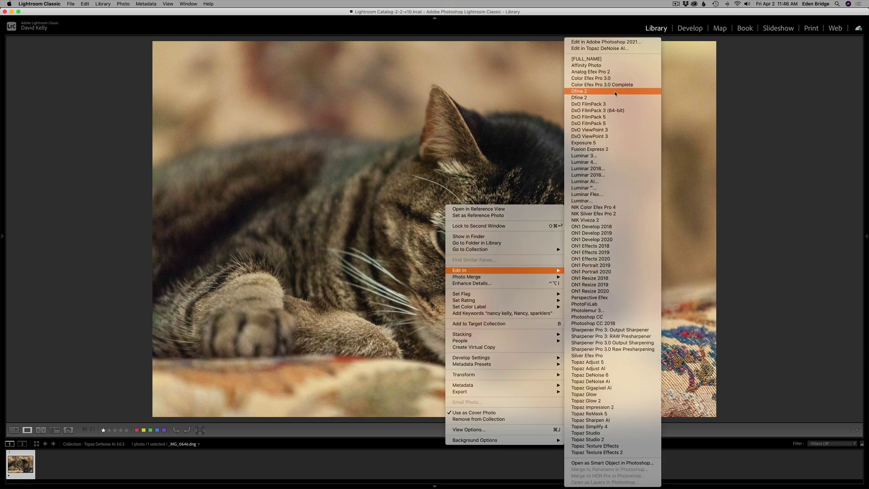
{"action": "left_click", "coordinate": [606, 49]}
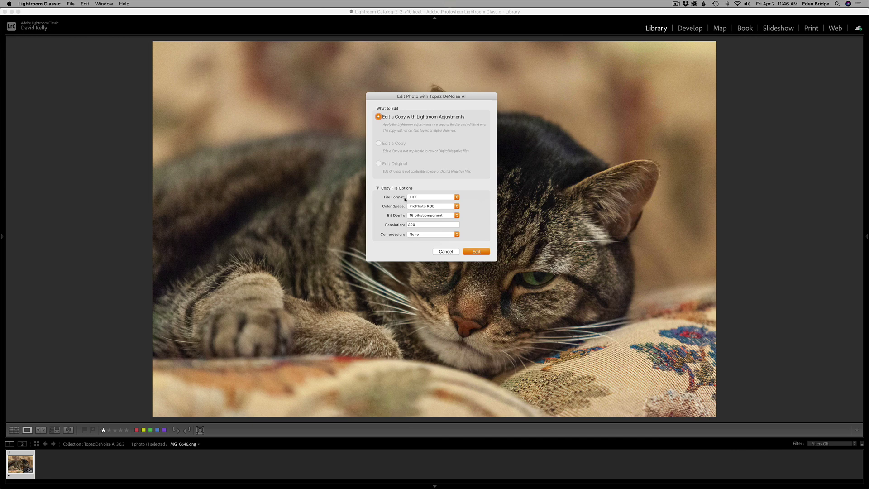
- Keep TIFF as the copy's file format and create the copy for editing in DeNoise AI
{"action": "left_click", "coordinate": [455, 198]}
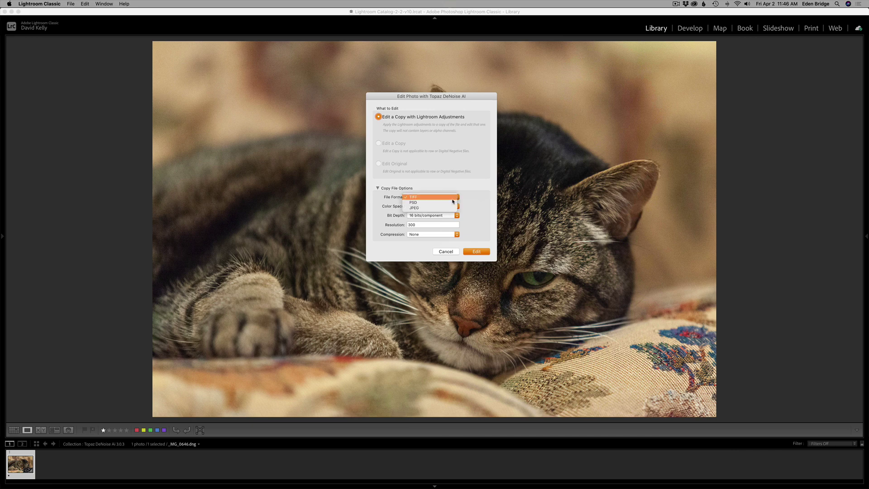
{"action": "left_click", "coordinate": [450, 197]}
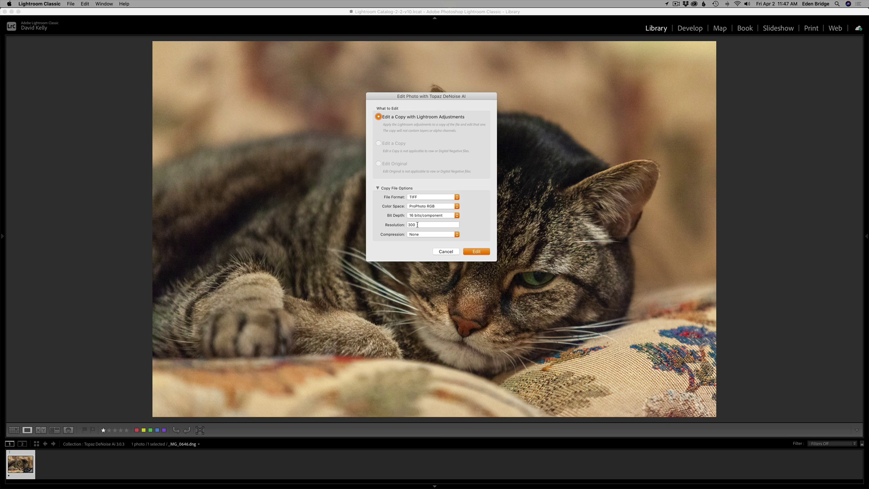
{"action": "left_click", "coordinate": [476, 251]}
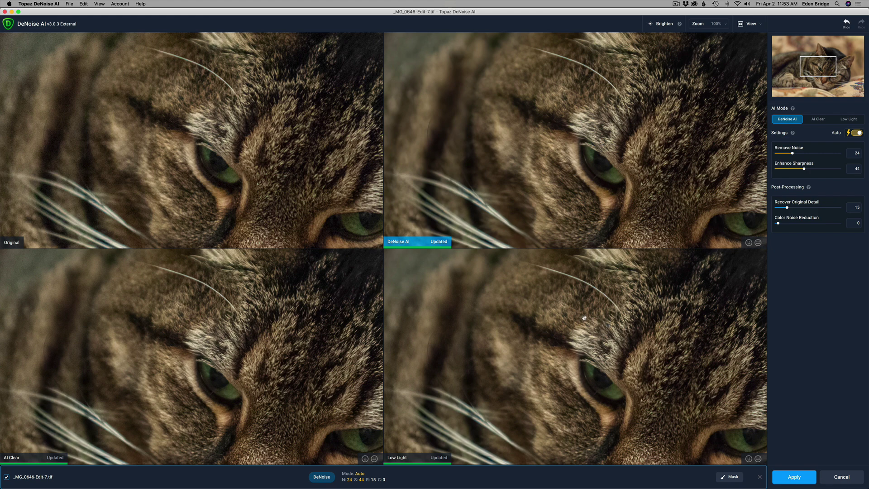
- Open DeNoise AI's Help menu to look for the release notes
{"action": "left_click", "coordinate": [141, 5]}
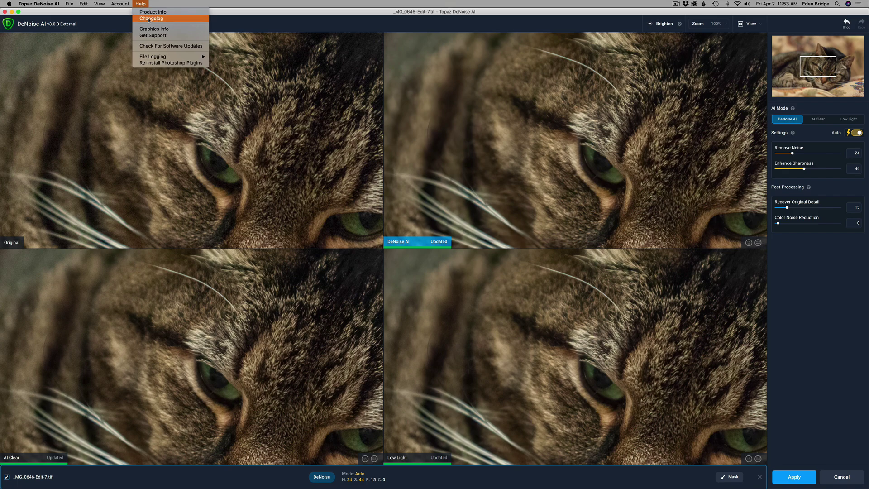
- Open the online changelog and view the DeNoise 3.0 release notes listing v3.0.3
{"action": "left_click", "coordinate": [150, 19]}
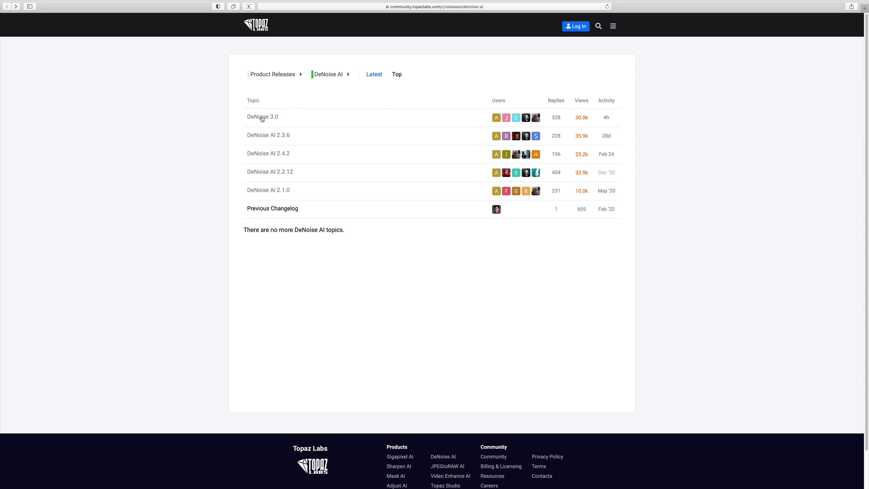
{"action": "left_click", "coordinate": [261, 118]}
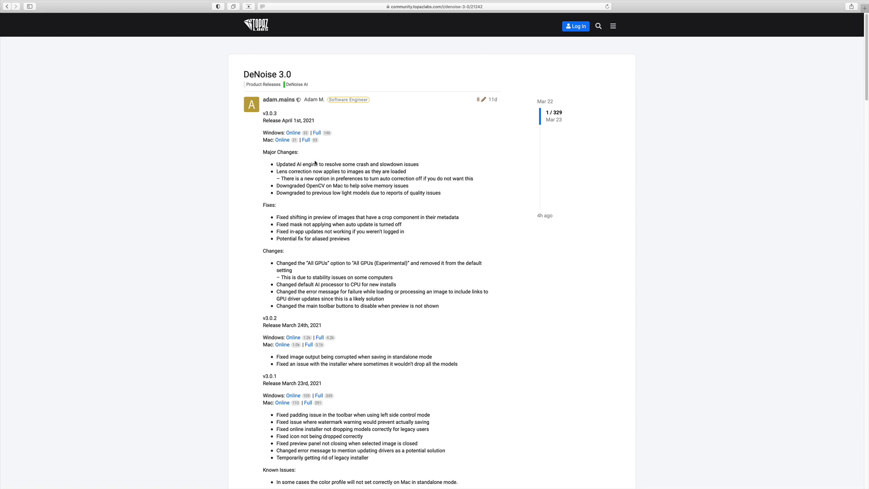
- Go back in Safari to the DeNoise AI releases list
{"action": "left_click", "coordinate": [7, 7]}
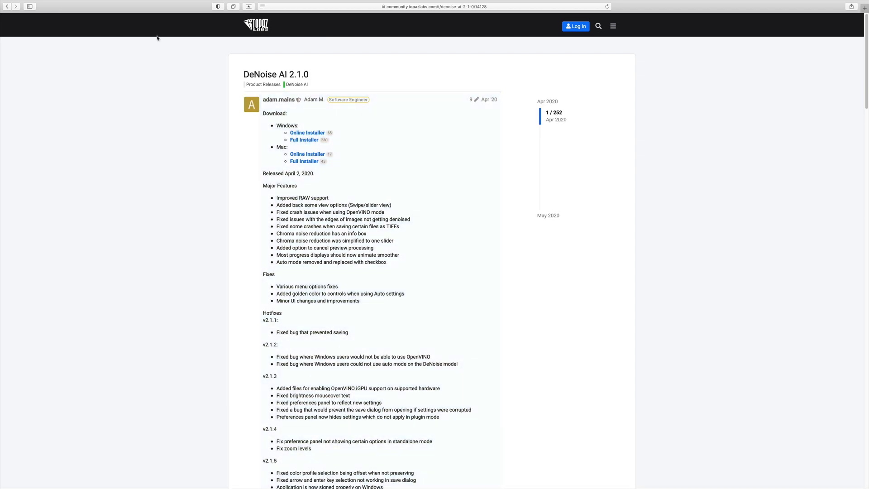
- Navigate back once more in Safari to the DeNoise AI release topics
{"action": "left_click", "coordinate": [6, 6]}
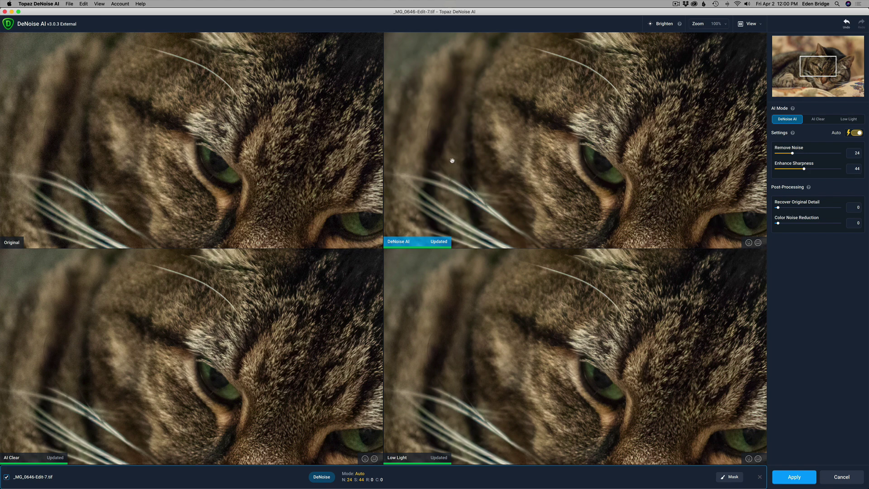
{"action": "left_click", "coordinate": [757, 26]}
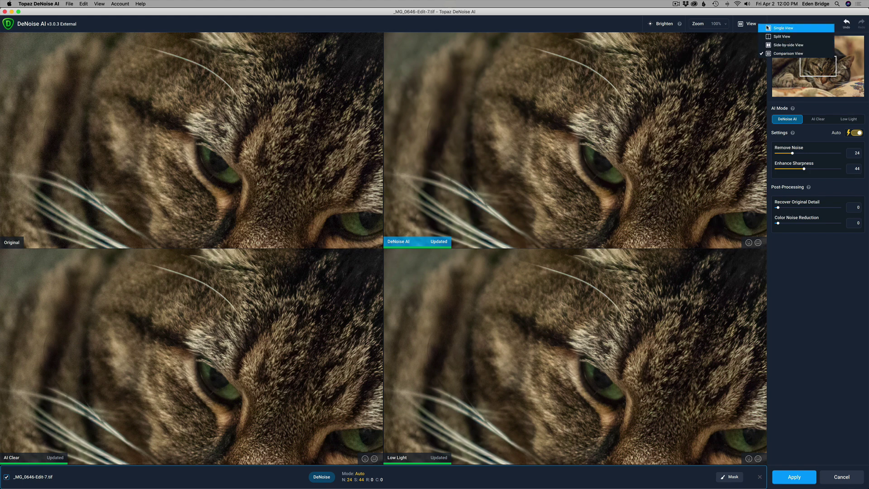
{"action": "left_click", "coordinate": [725, 25]}
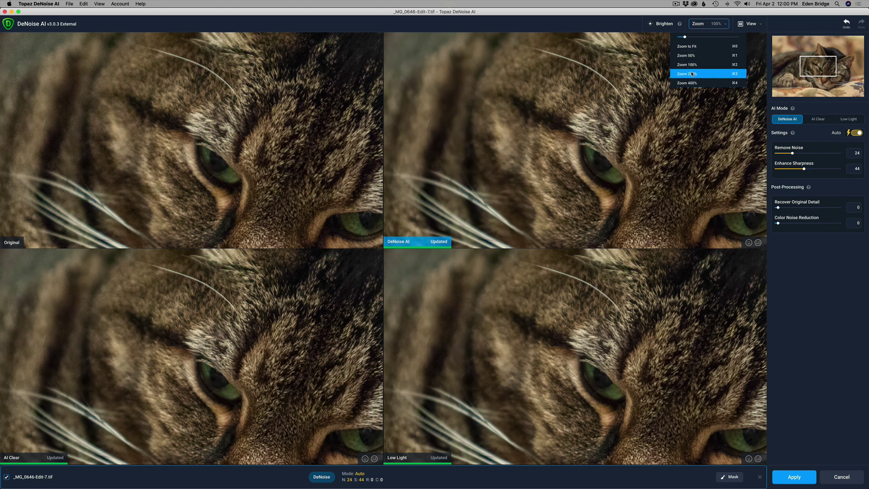
{"action": "left_click", "coordinate": [611, 29]}
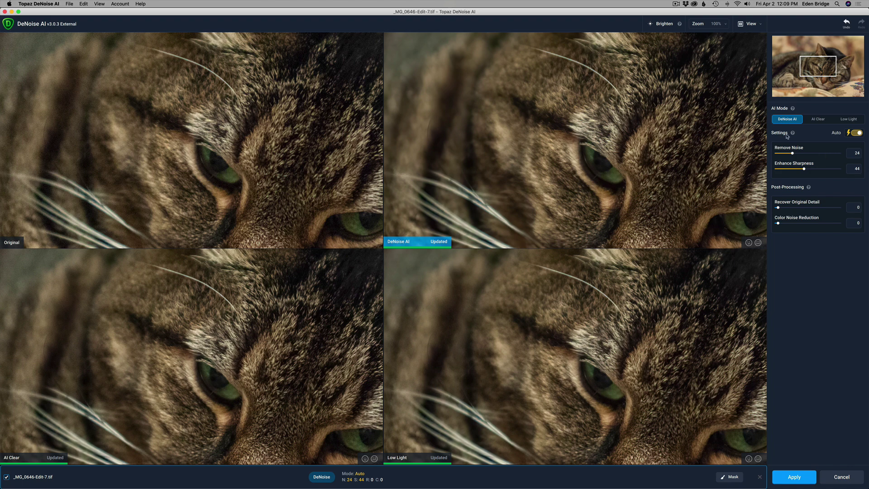
- Pan the four previews toward the cat's eye and whiskers
{"action": "left_click_drag", "start_coordinate": [560, 165], "coordinate": [568, 146]}
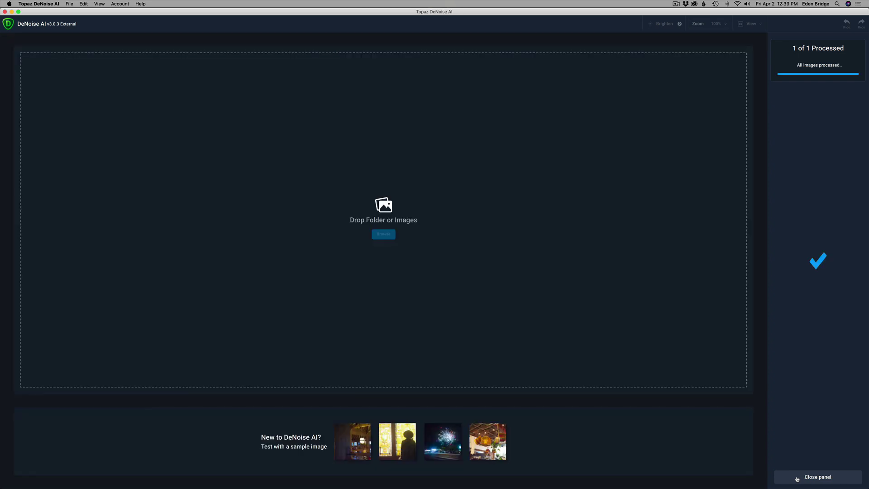
- Close DeNoise AI after processing to send the denoised copy back to Lightroom
{"action": "left_click", "coordinate": [797, 477]}
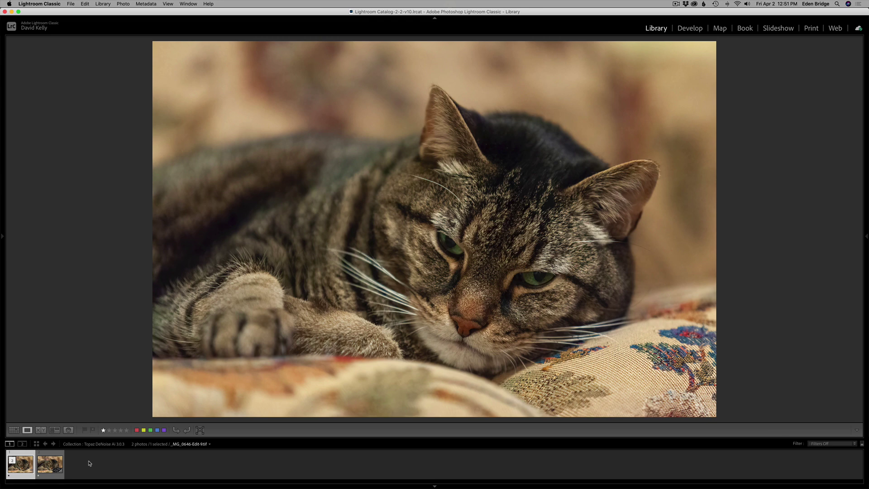
- Select both the raw _MG_0646.dng and the denoised TIFF, making the denoised copy active
{"action": "left_click", "coordinate": [50, 466]}
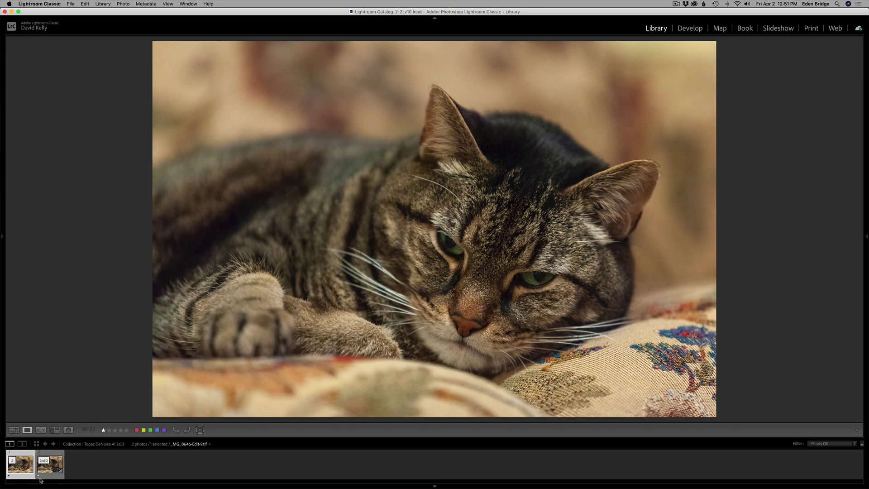
{"action": "key", "text": "super+a"}
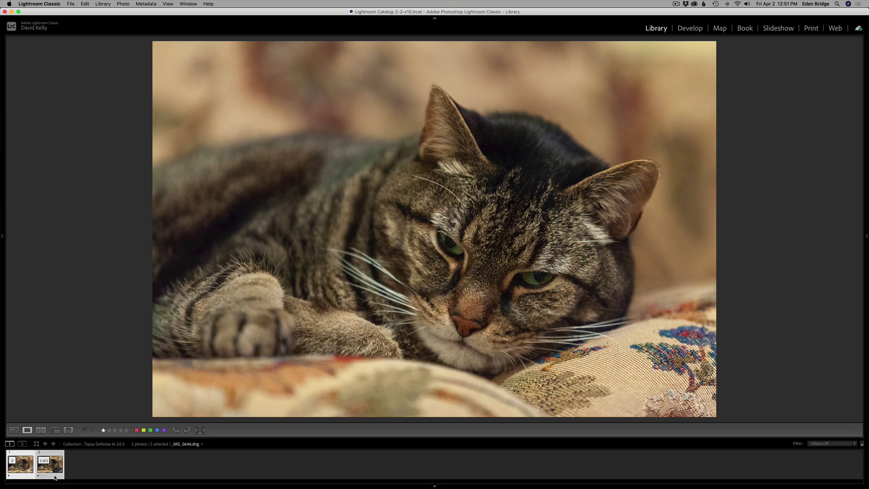
{"action": "key", "text": "Left"}
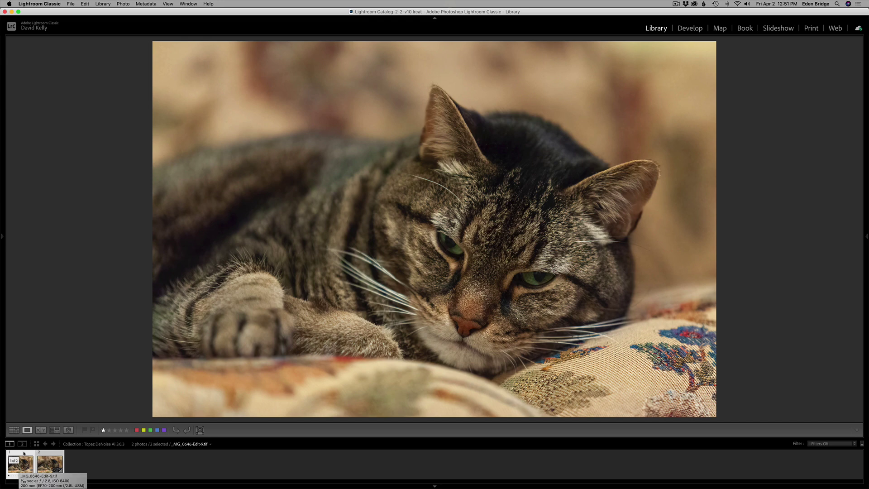
- Compare denoised and raw photos side by side at 200%, panning over the ear, cheek and fur
{"action": "left_click", "coordinate": [41, 430]}
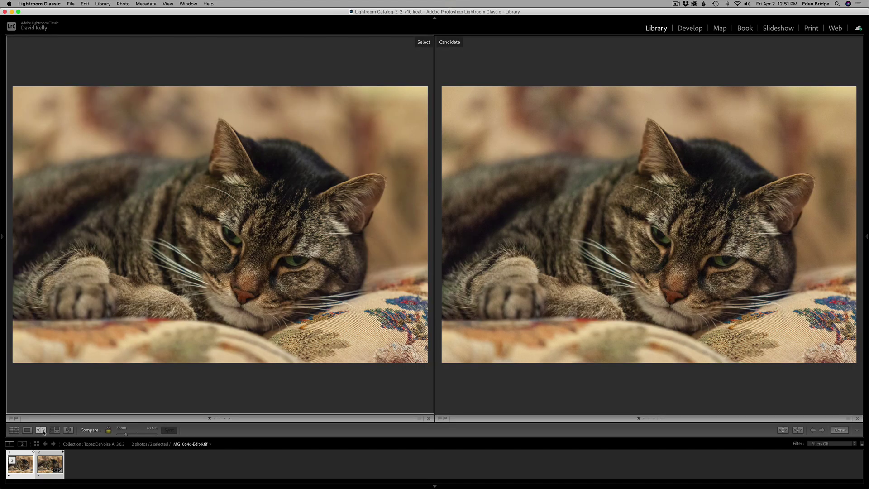
{"action": "left_click", "coordinate": [270, 223]}
{"action": "left_click_drag", "start_coordinate": [247, 168], "coordinate": [380, 377]}
{"action": "left_click_drag", "start_coordinate": [174, 205], "coordinate": [243, 232]}
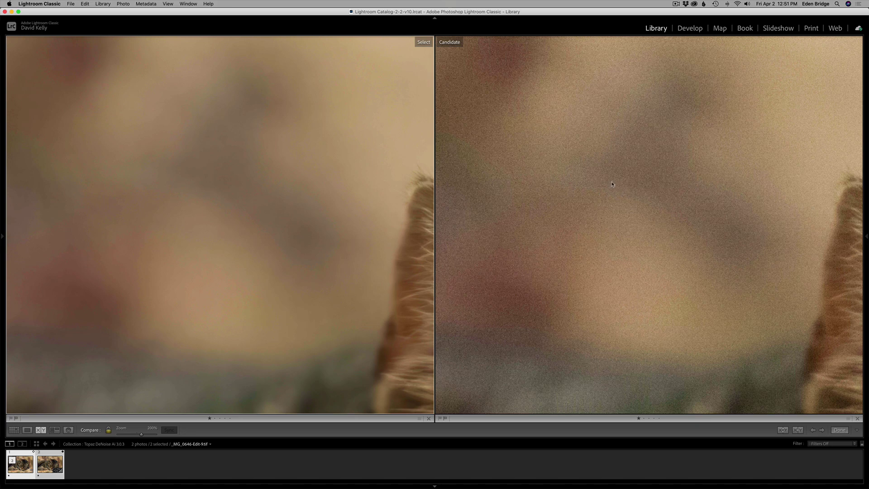
{"action": "left_click_drag", "start_coordinate": [612, 184], "coordinate": [492, 186]}
{"action": "left_click_drag", "start_coordinate": [322, 247], "coordinate": [396, 64]}
{"action": "left_click_drag", "start_coordinate": [273, 258], "coordinate": [323, 43]}
{"action": "left_click_drag", "start_coordinate": [160, 263], "coordinate": [199, 83]}
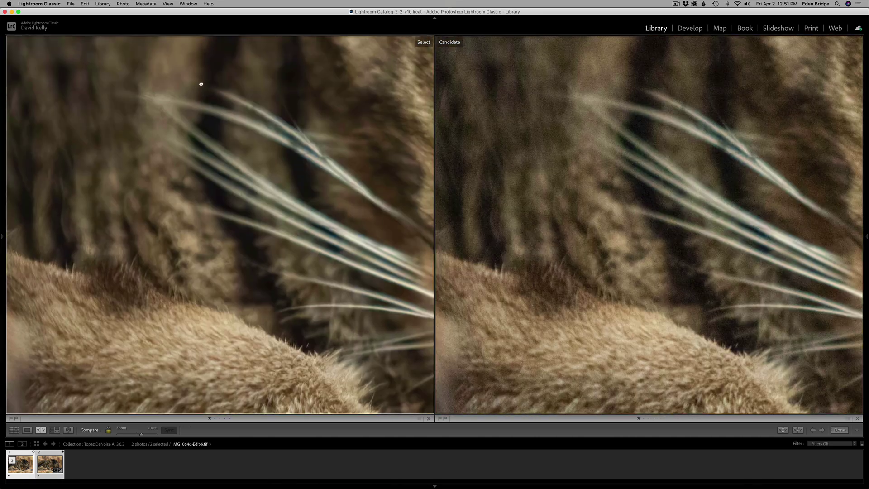
{"action": "left_click_drag", "start_coordinate": [131, 197], "coordinate": [281, 368]}
{"action": "left_click_drag", "start_coordinate": [174, 231], "coordinate": [190, 335]}
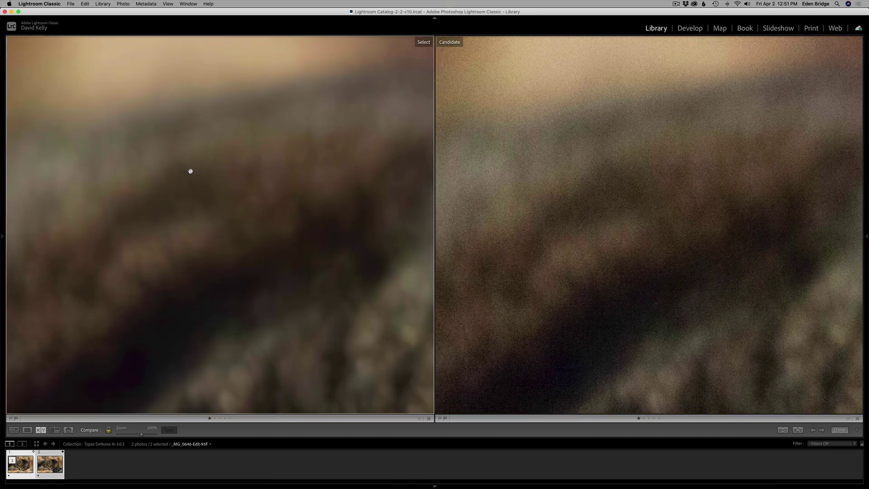
{"action": "left_click_drag", "start_coordinate": [178, 159], "coordinate": [252, 276]}
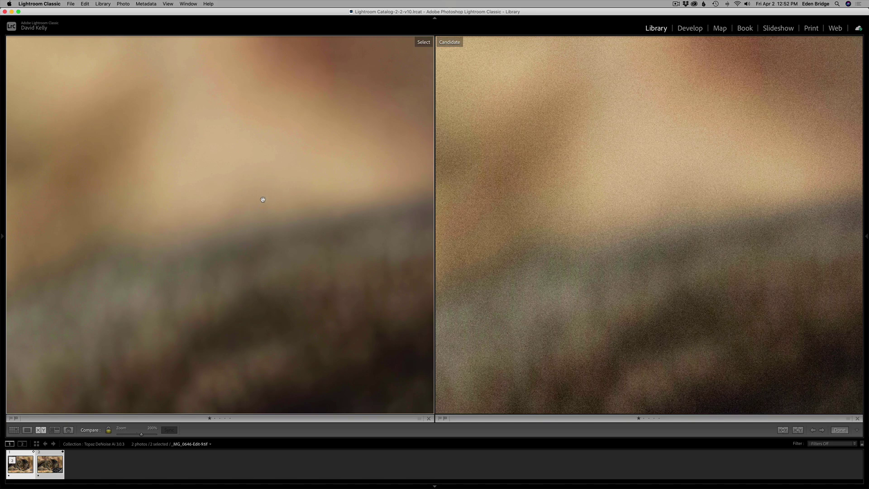
- Pan both views across the green eye, whiskers and blurred background, then leave compare view
{"action": "left_click_drag", "start_coordinate": [327, 266], "coordinate": [139, 42]}
{"action": "left_click_drag", "start_coordinate": [242, 227], "coordinate": [92, 61]}
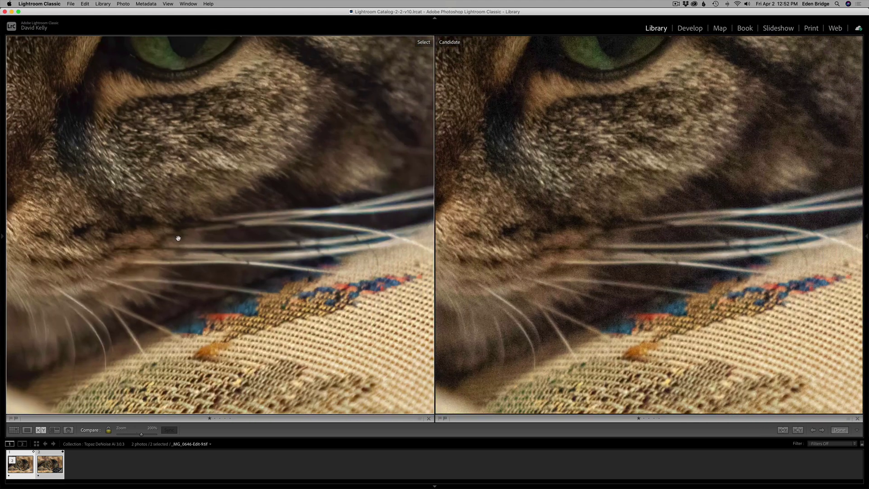
{"action": "left_click_drag", "start_coordinate": [176, 236], "coordinate": [277, 116]}
{"action": "left_click_drag", "start_coordinate": [181, 241], "coordinate": [161, 240]}
{"action": "left_click_drag", "start_coordinate": [154, 53], "coordinate": [215, 243]}
{"action": "left_click_drag", "start_coordinate": [164, 171], "coordinate": [202, 200]}
{"action": "left_click_drag", "start_coordinate": [158, 111], "coordinate": [251, 265]}
{"action": "left_click_drag", "start_coordinate": [239, 75], "coordinate": [264, 231]}
{"action": "left_click_drag", "start_coordinate": [254, 146], "coordinate": [330, 225]}
{"action": "left_click_drag", "start_coordinate": [221, 134], "coordinate": [311, 181]}
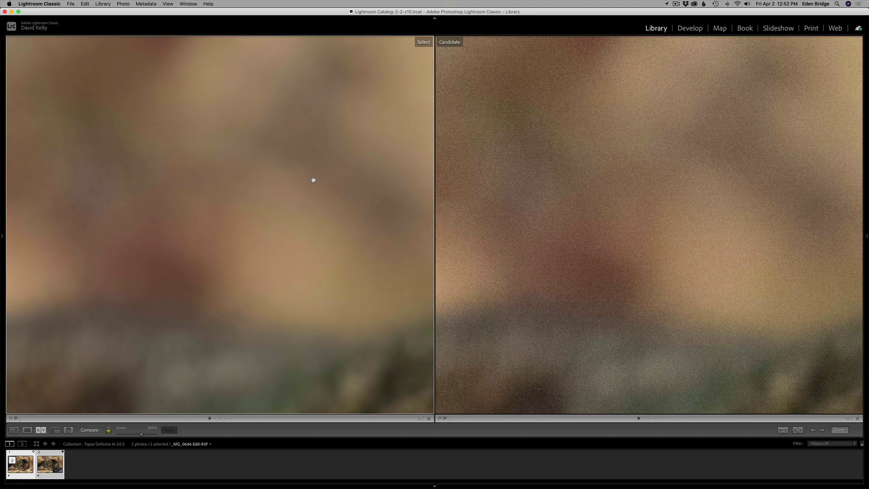
{"action": "key", "text": "super+alt+e"}
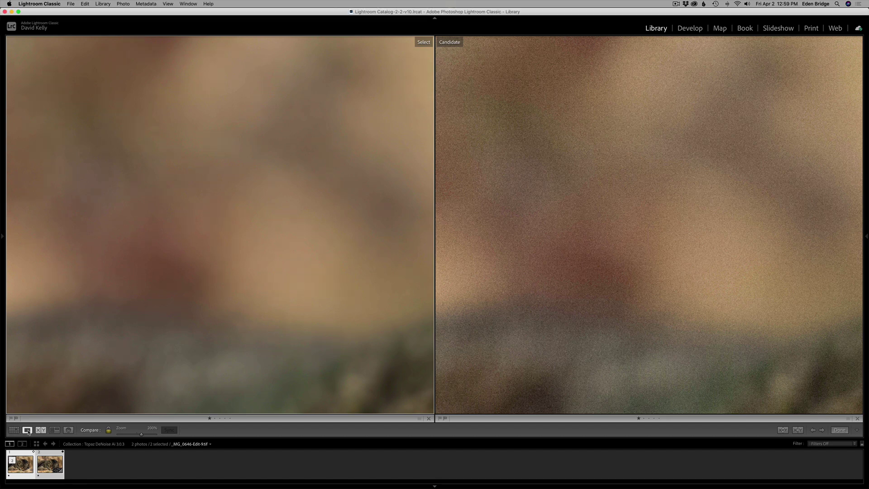
- Switch from the side-by-side comparison to Loupe view and fit the whole denoised cat photo on screen
{"action": "left_click", "coordinate": [27, 430]}
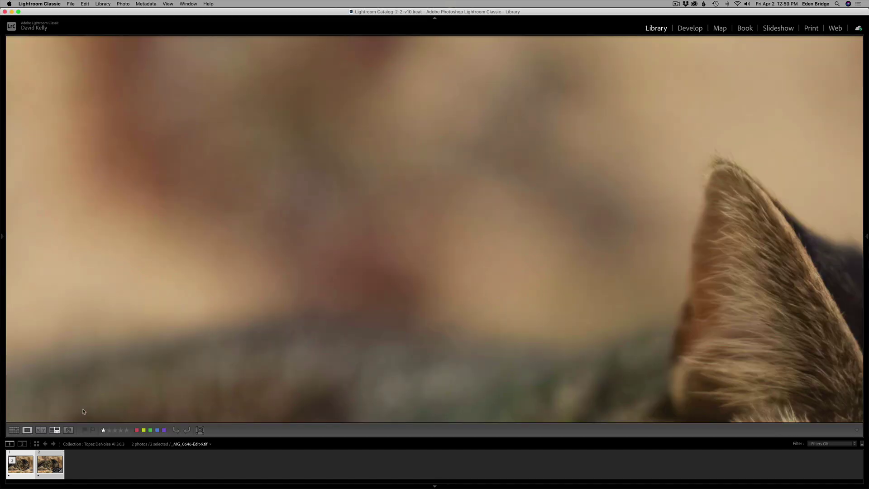
{"action": "left_click", "coordinate": [353, 198]}
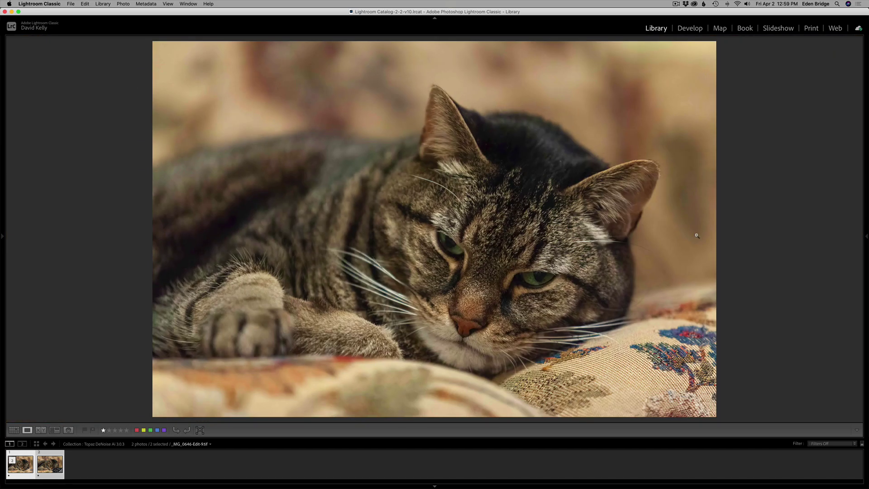